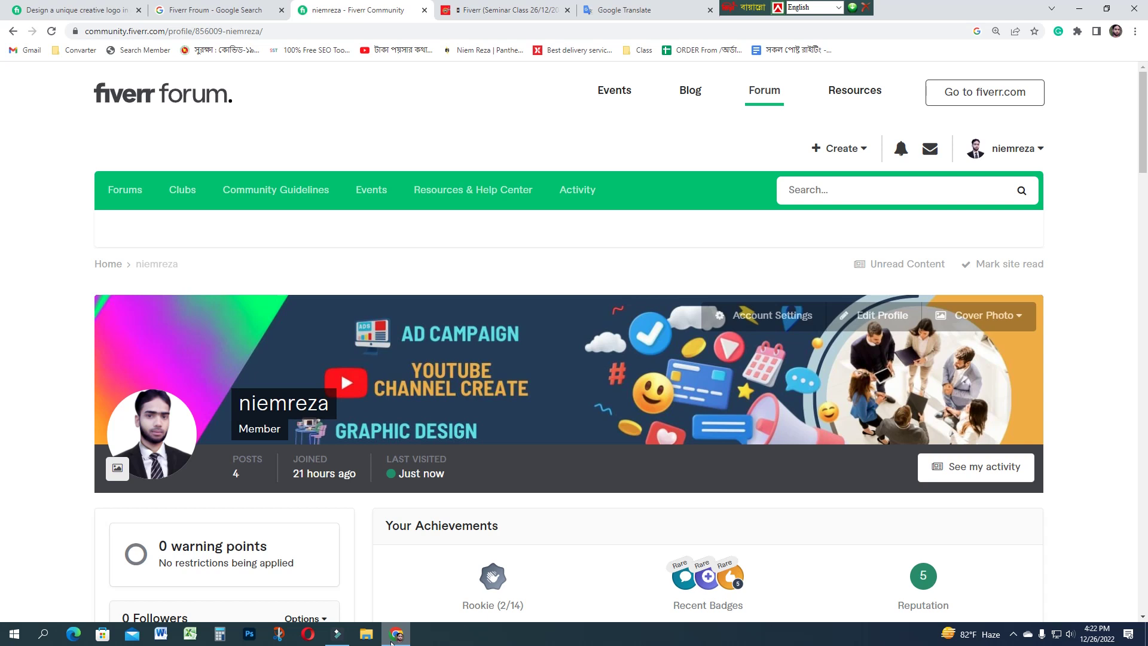
- Close the browser tab showing the Fiverr Community member profile
click(848, 150)
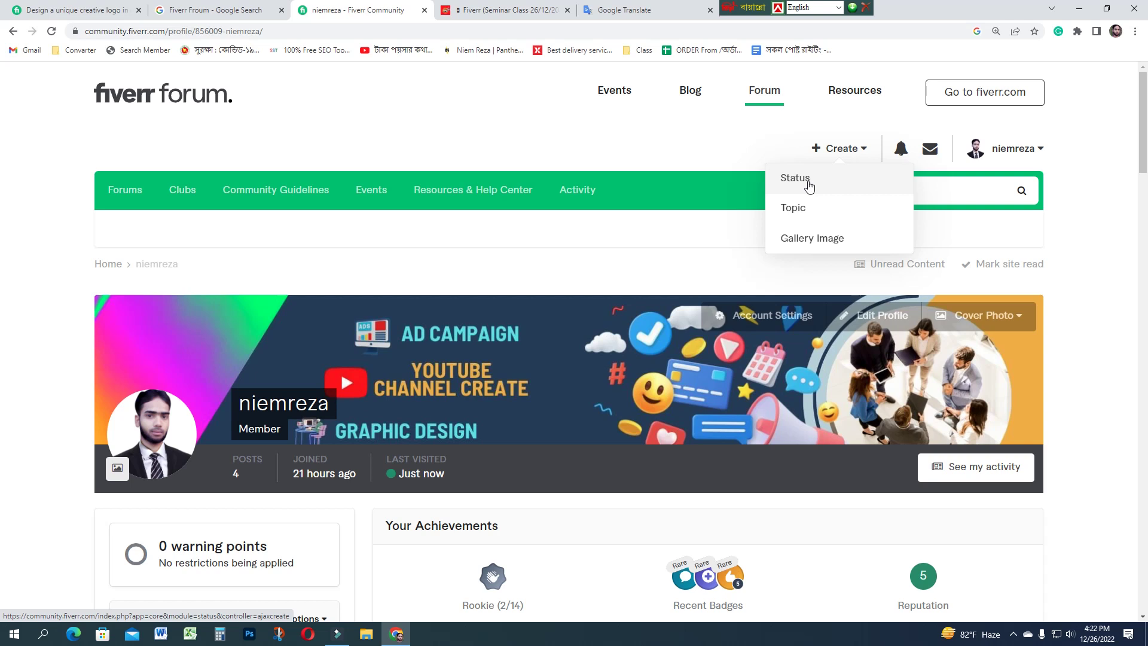
click(1095, 150)
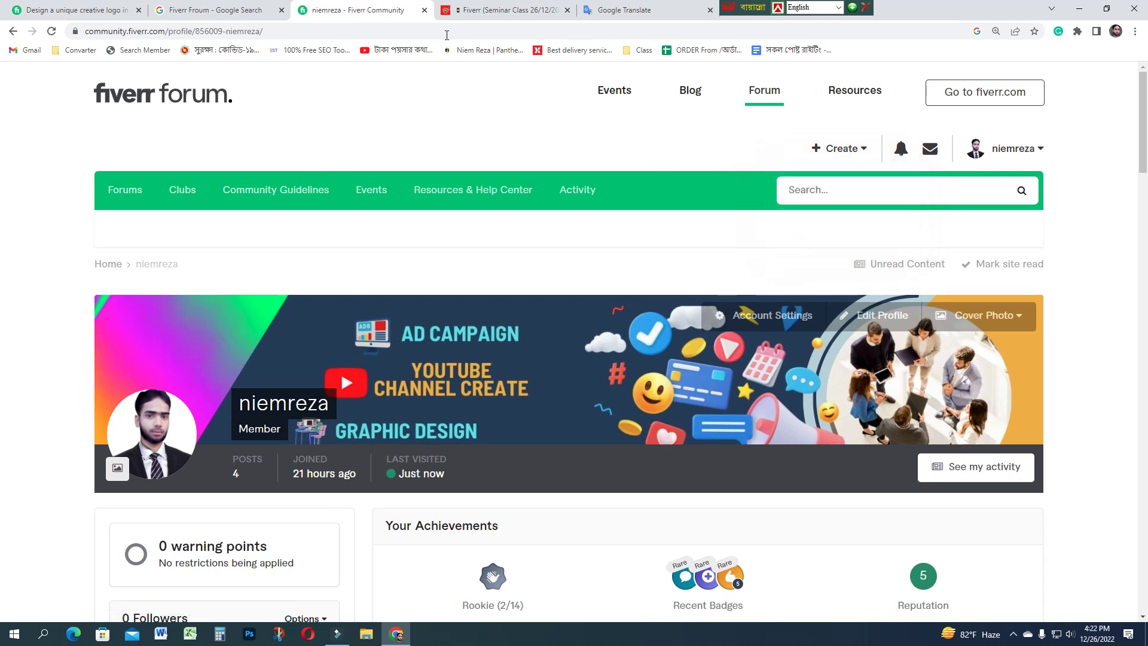
click(425, 10)
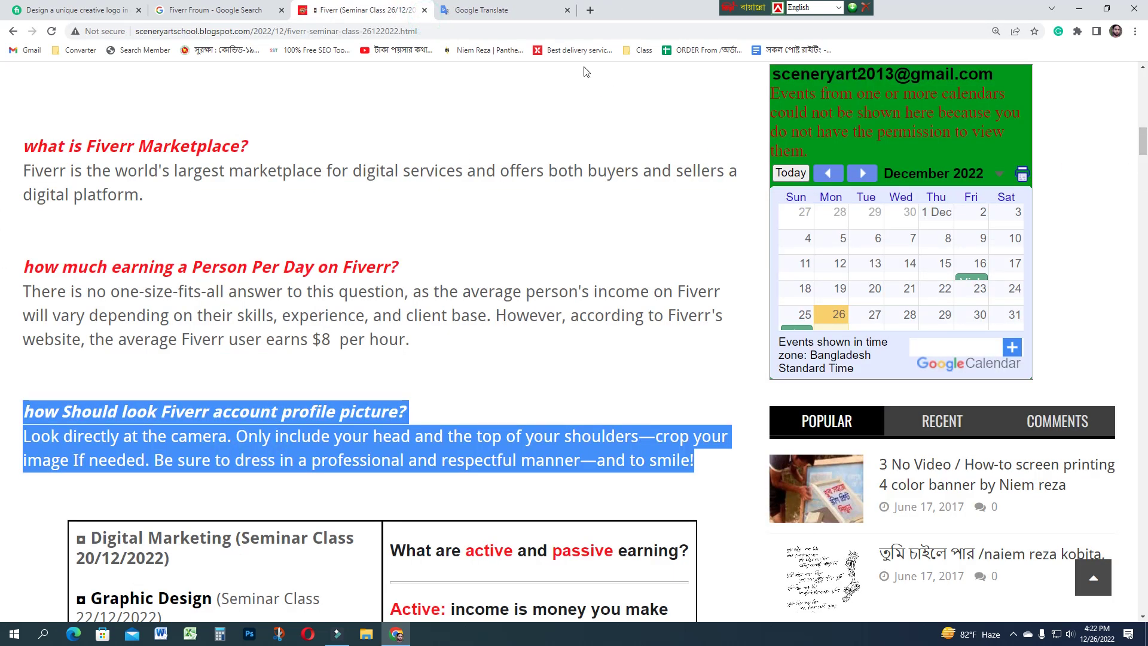
- Search Google for "fiverr froum" in a new browser tab
click(590, 10)
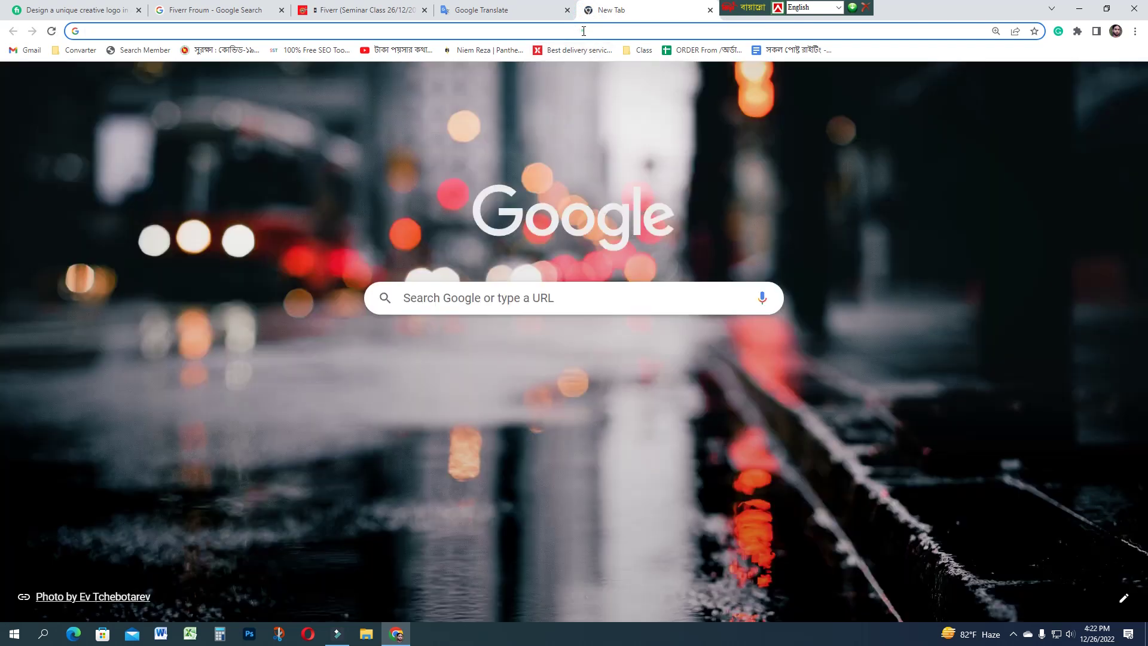
click(584, 31)
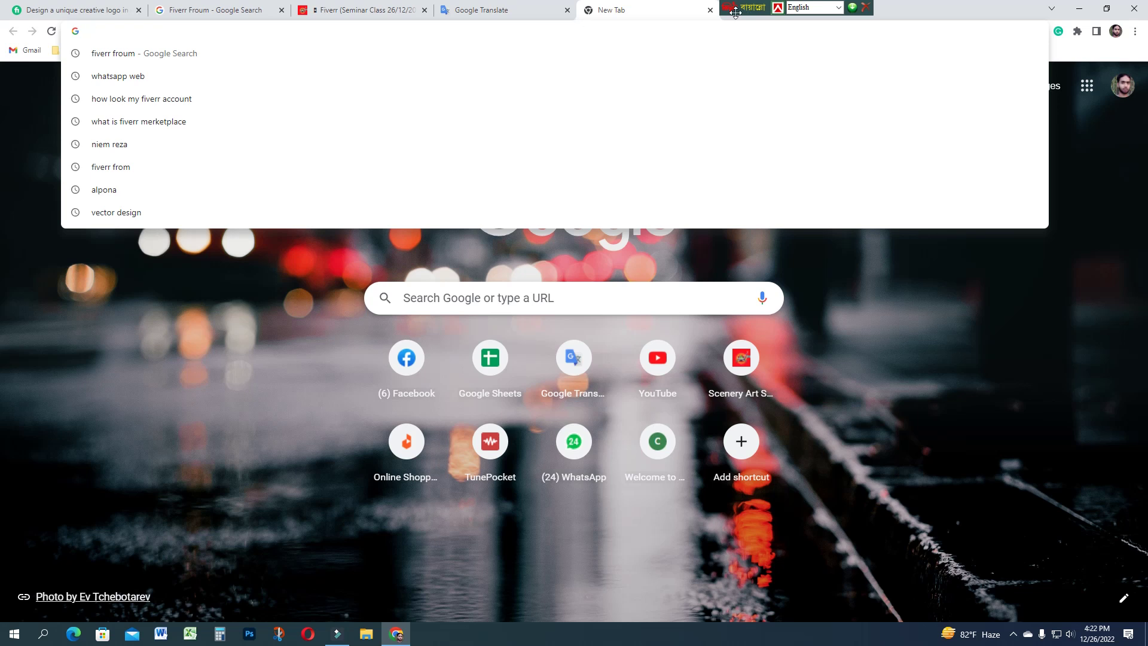
key(Escape)
click(628, 33)
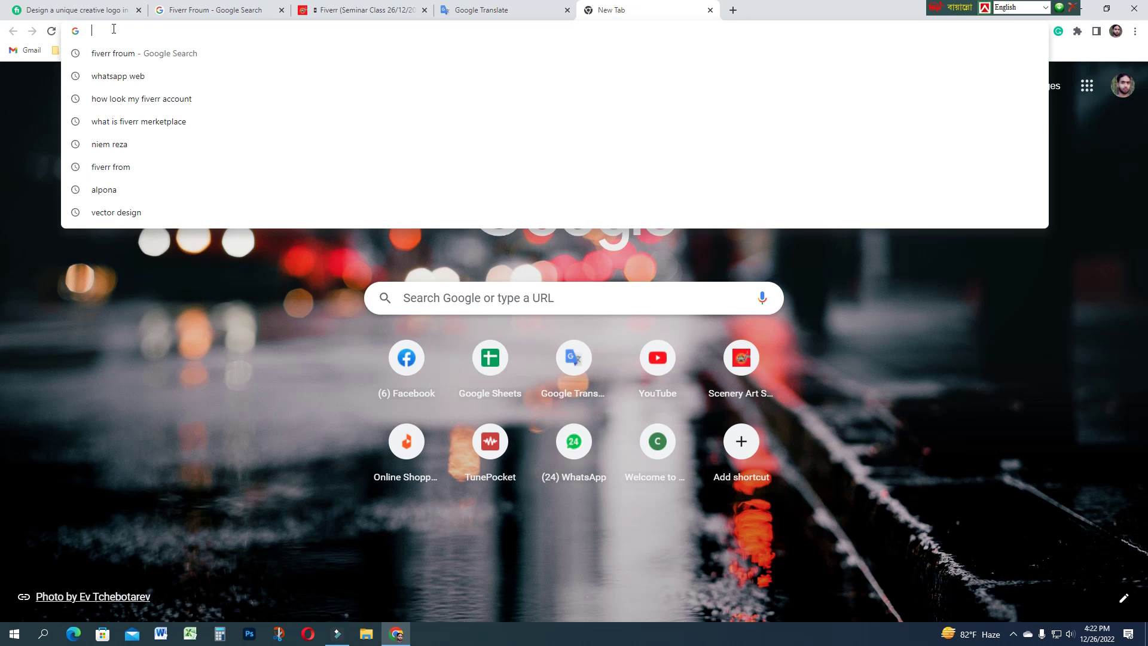
click(125, 58)
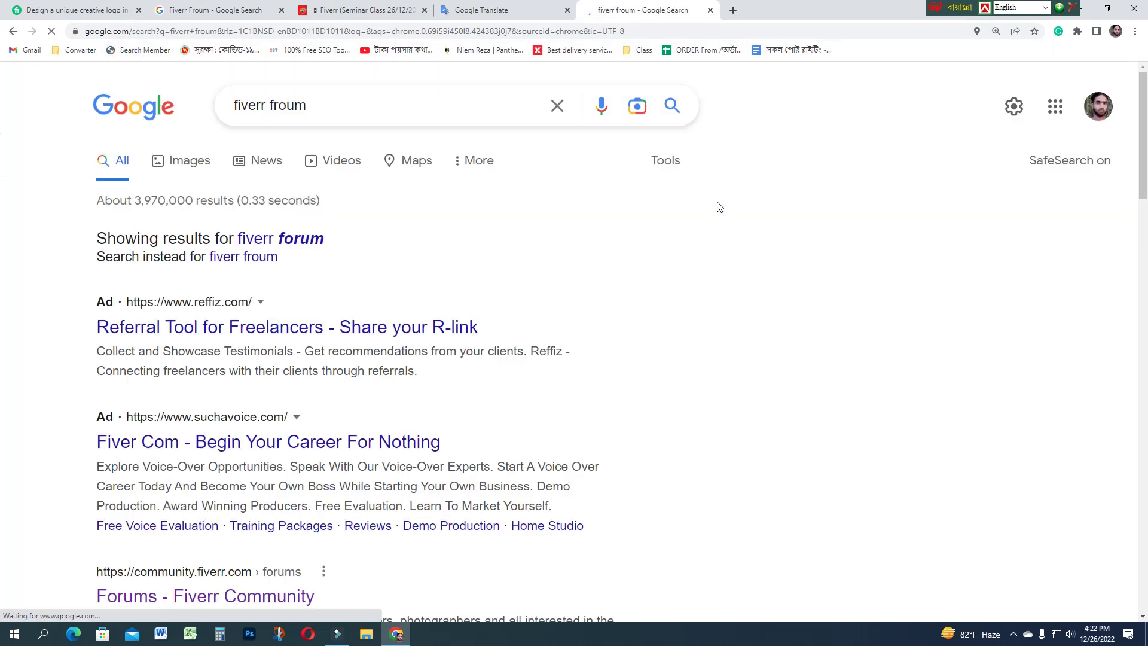
- Open the "Forums - Fiverr Community" search result
scroll(679, 282, down, 1)
scroll(679, 283, down, 3)
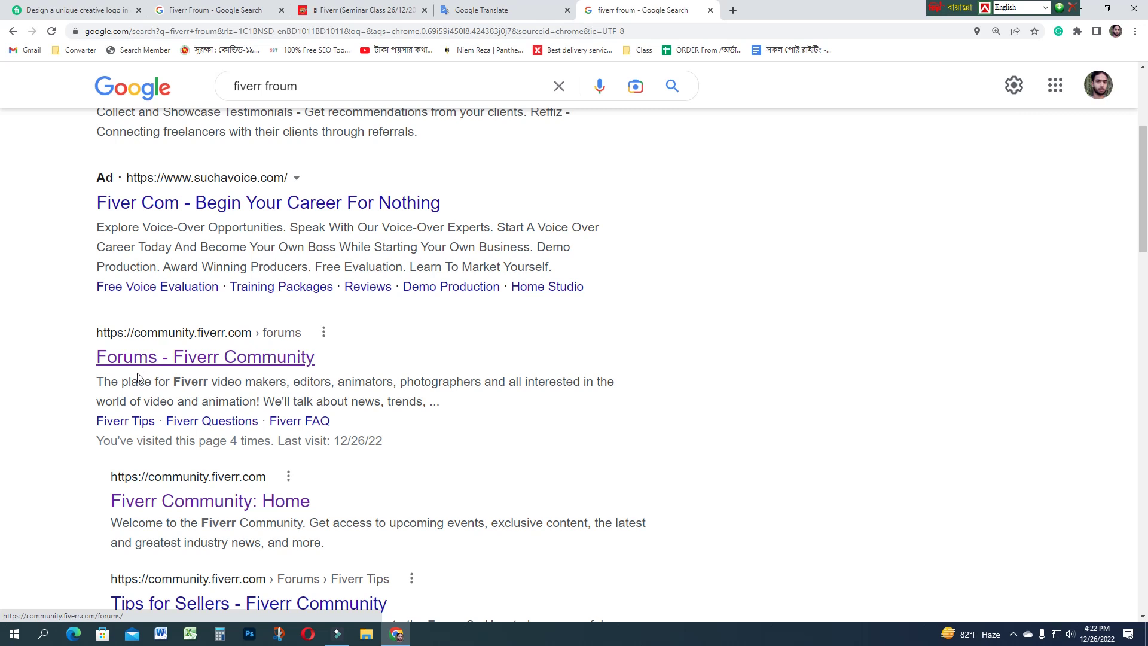
click(260, 361)
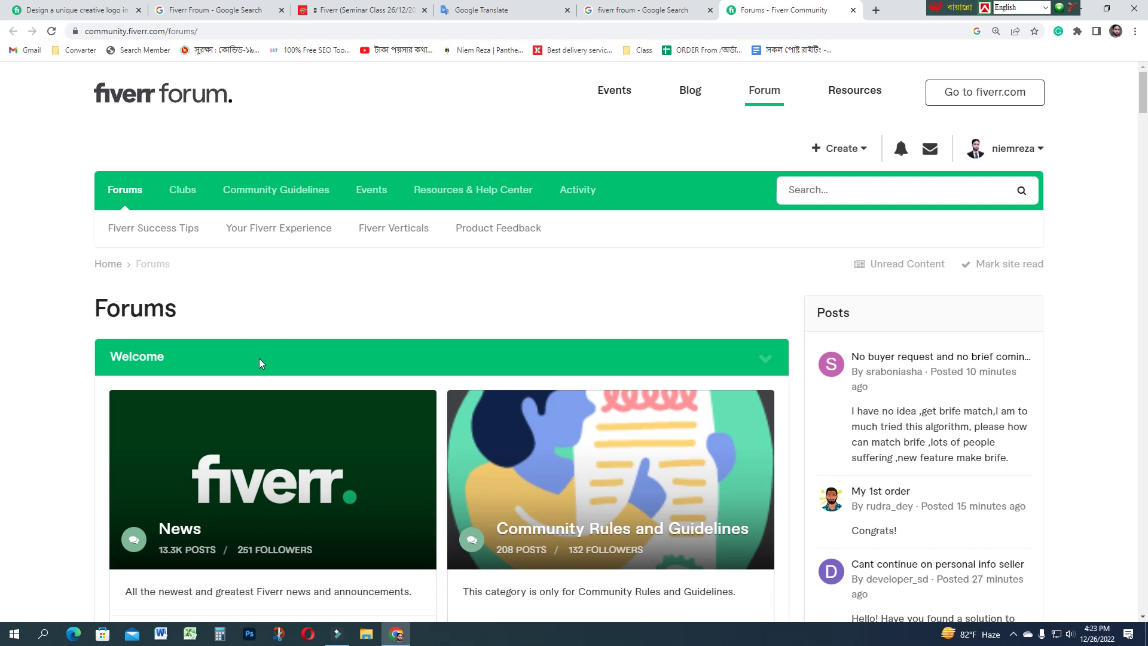
- Draft a status update asking "how Should look Fiverr account profile picture?", answering with the photo guidelines, and ending "Request to Everybody Please Tell me that is Right?"
click(827, 197)
click(834, 157)
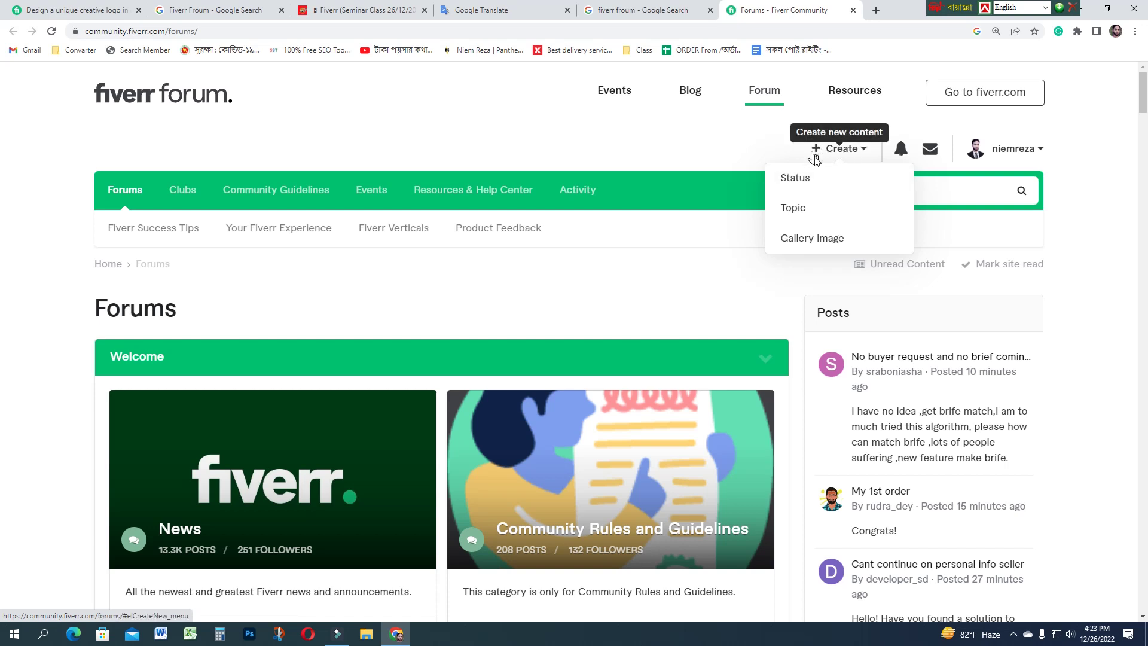
click(792, 179)
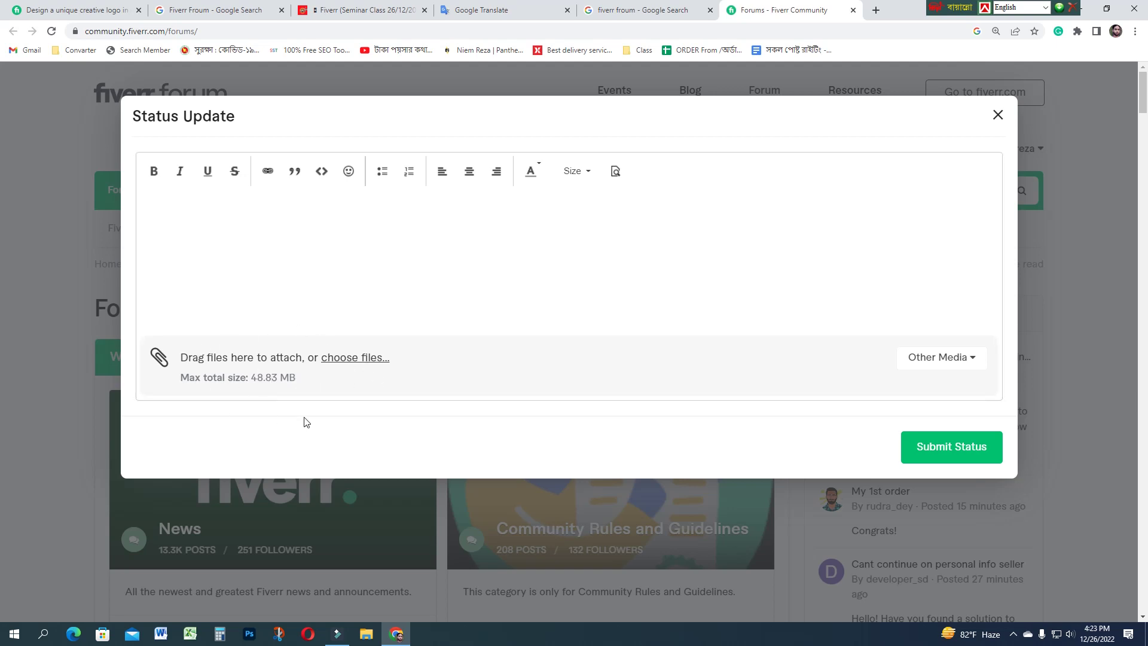
click(256, 218)
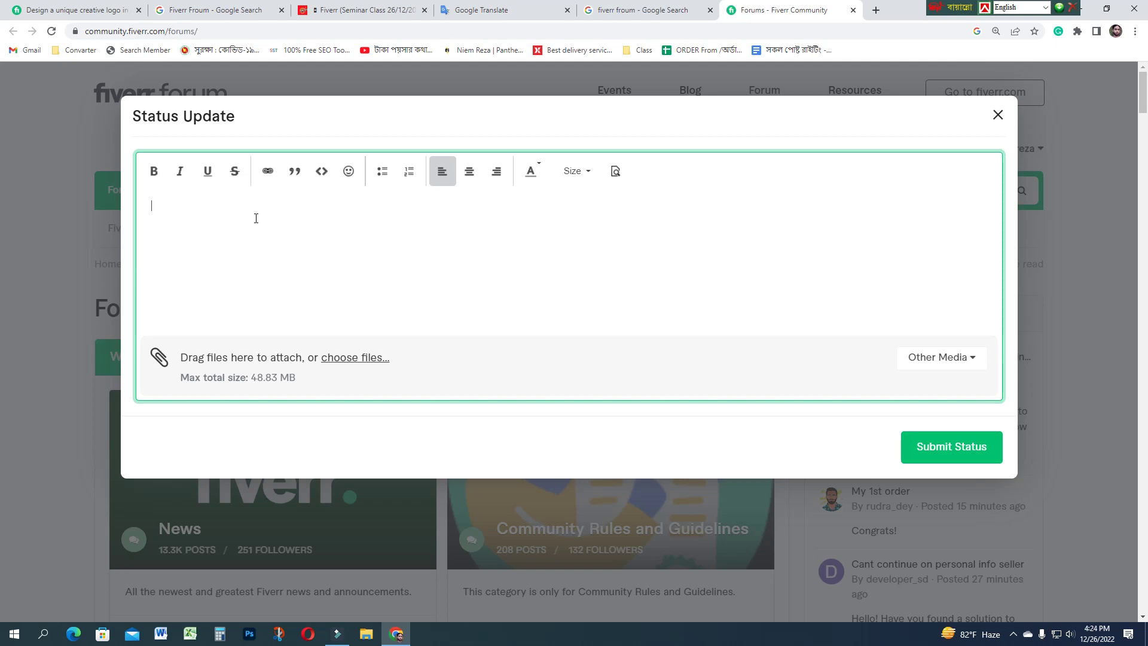
text(Lots of People Ask me, how Should look Fiverr account profile picture? I did answer Them Looking directly at the camera. Only include your head and the top of your shoulders—crop your image If needed. Be sure to dress in a professional and respectful manner—and to smile!  Request to Everybody Please Tell me that is Right?)
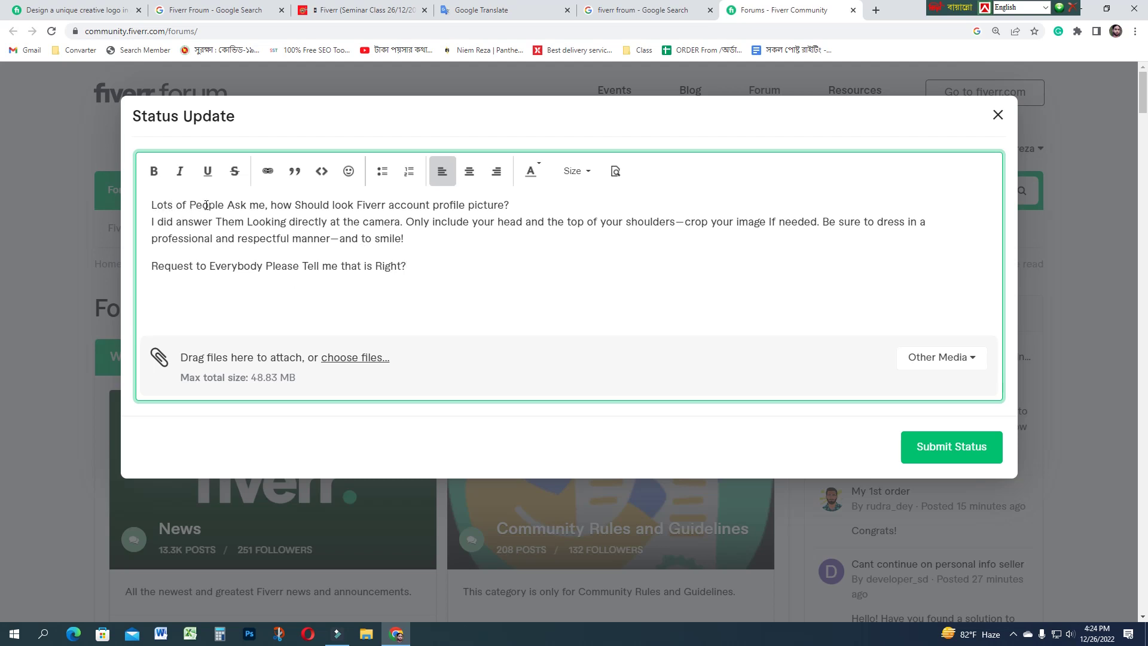
- Review the drafted status phrase by phrase, from the opening question through the profile picture advice to the closing request
drag(270, 206, 152, 201)
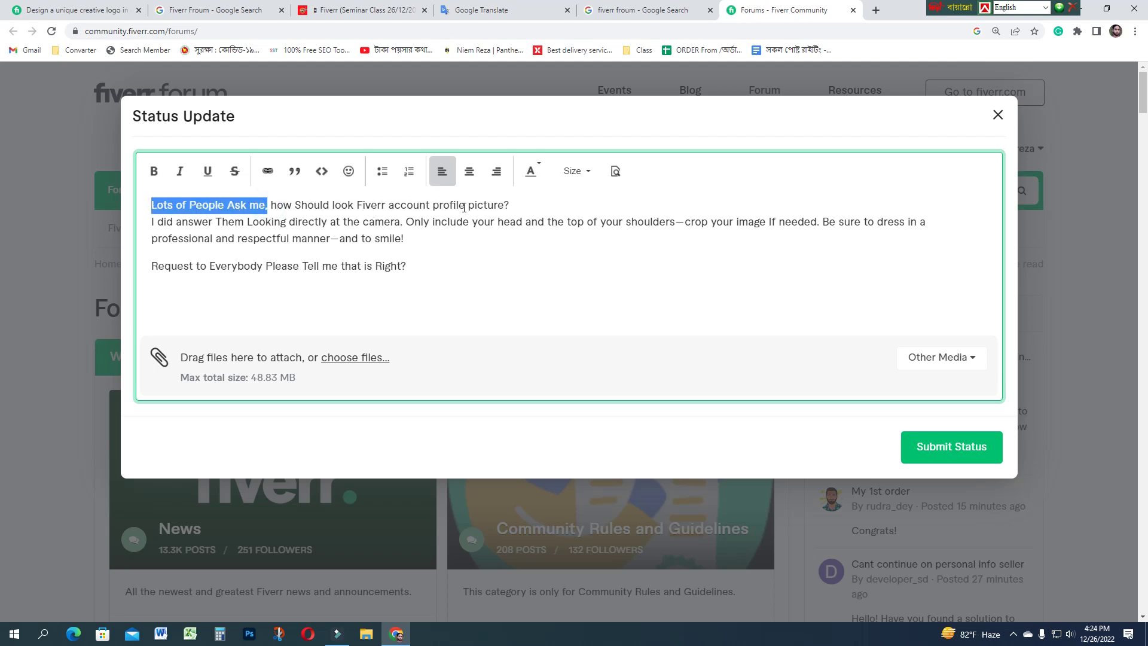
drag(520, 205, 272, 205)
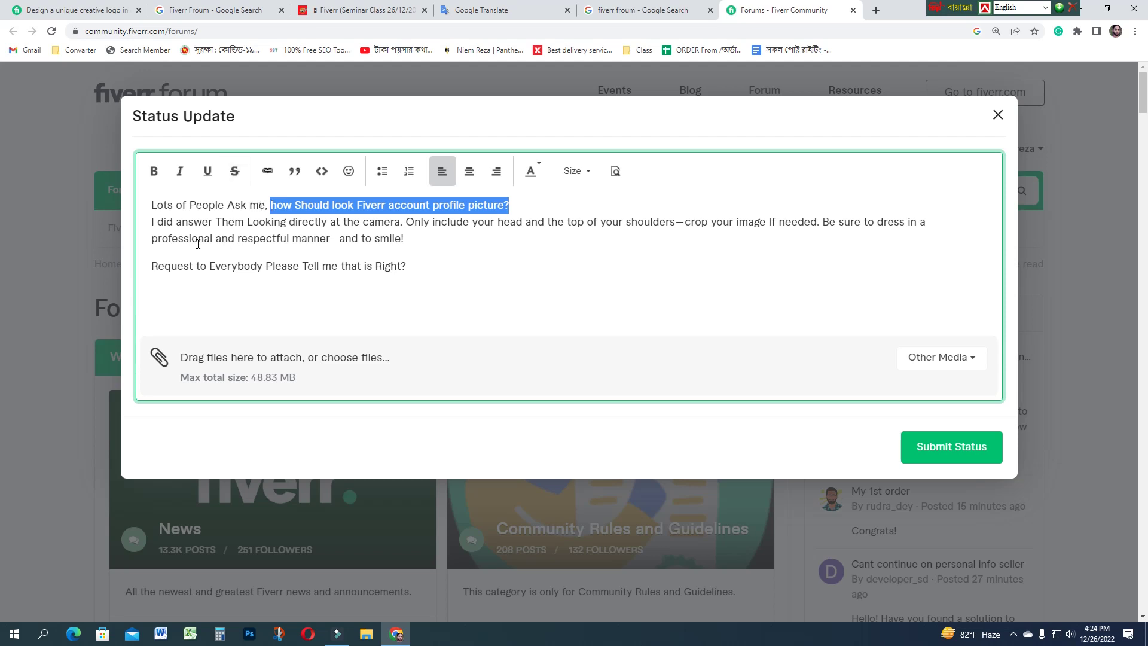
click(159, 223)
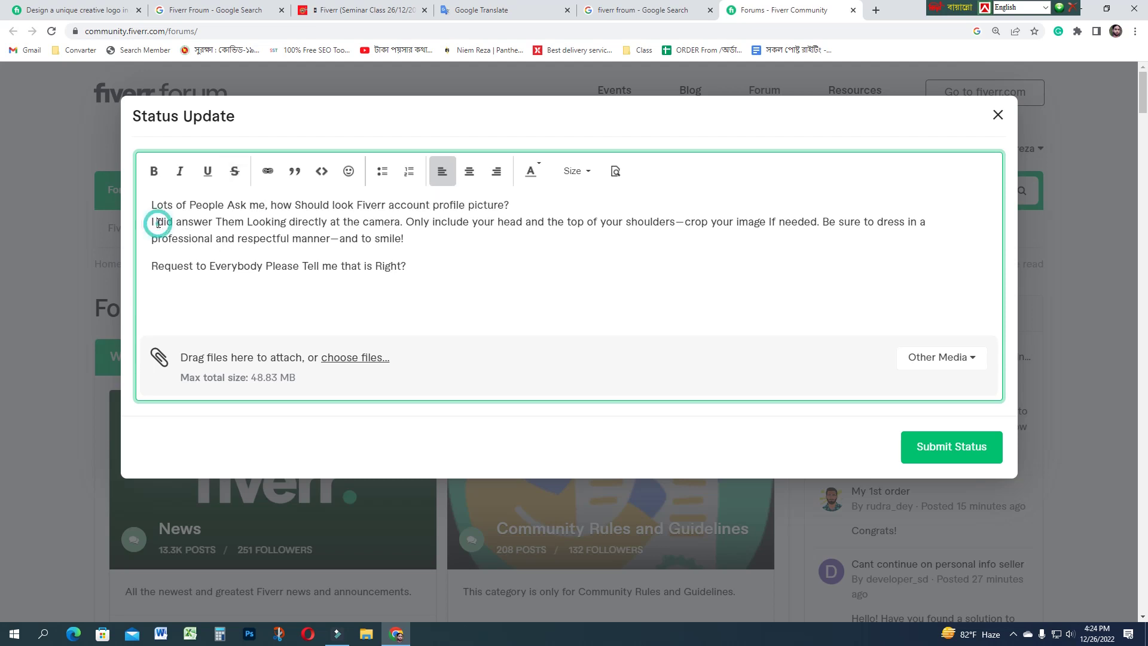
drag(248, 223, 154, 223)
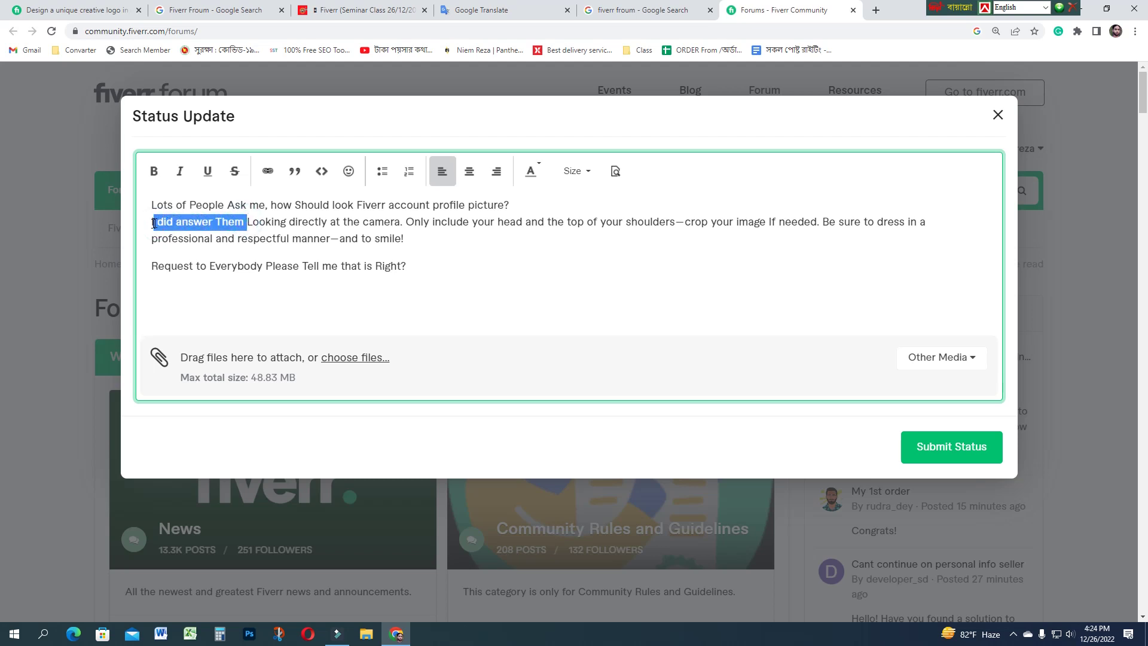
click(280, 220)
drag(289, 222, 329, 223)
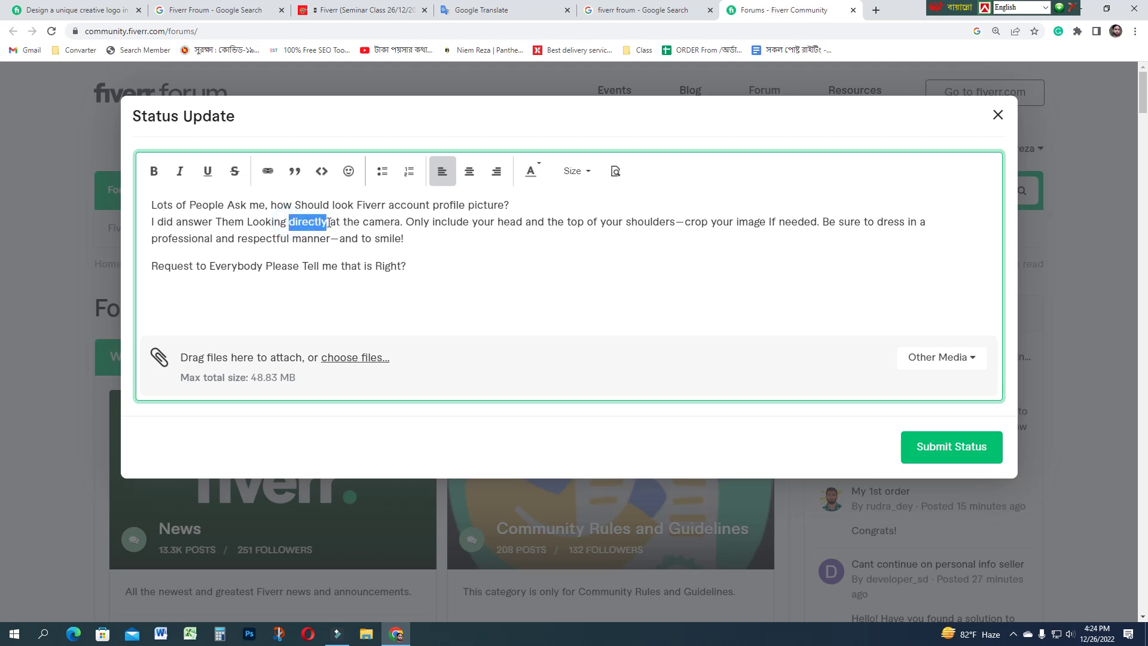
drag(402, 222, 287, 222)
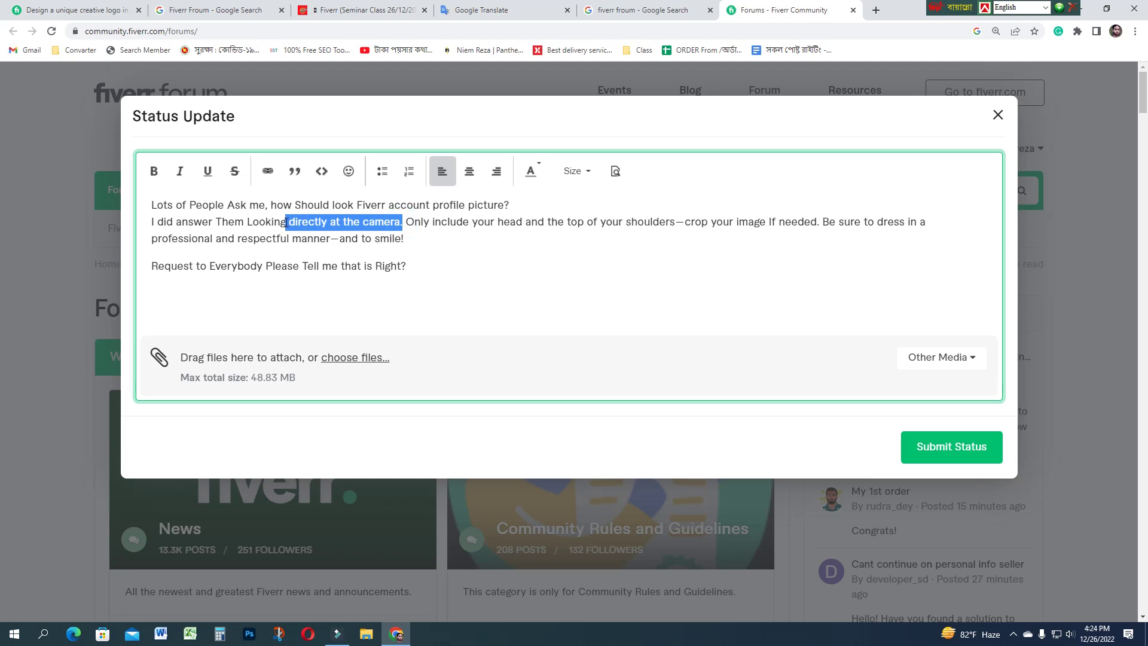
click(420, 223)
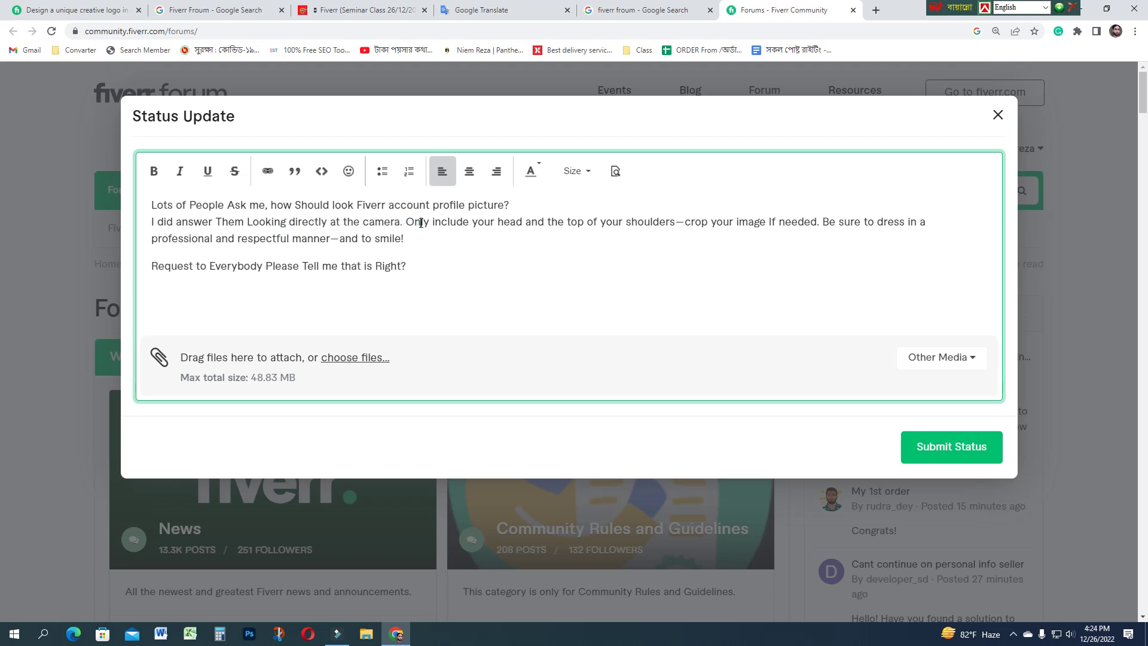
drag(401, 222, 528, 222)
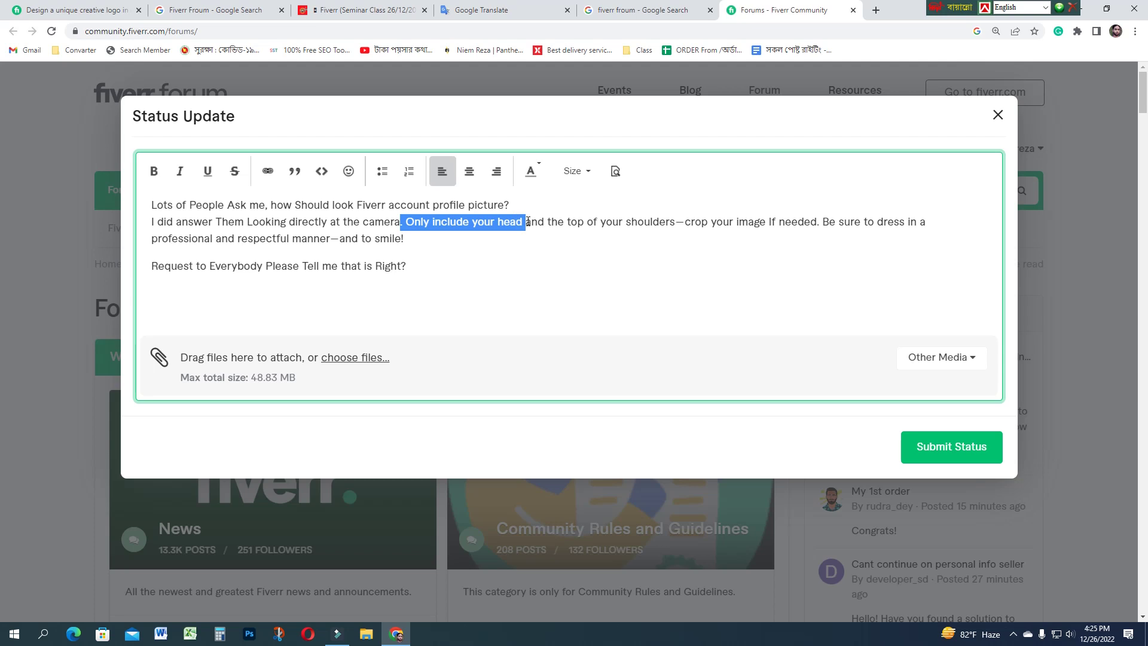
click(548, 222)
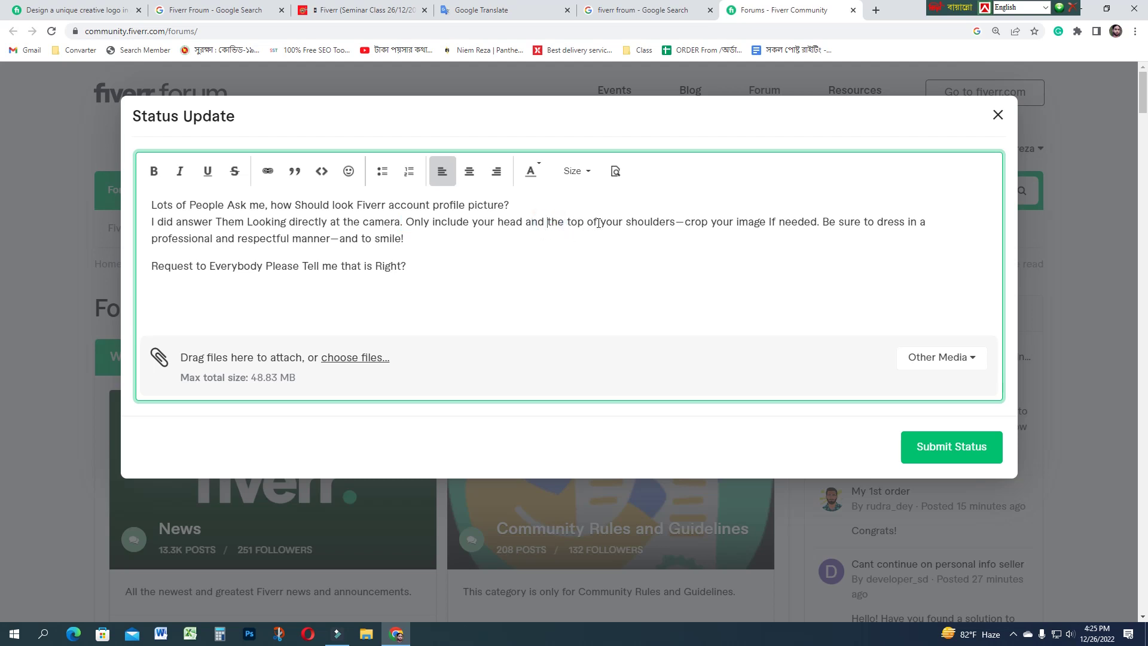
drag(675, 223, 623, 221)
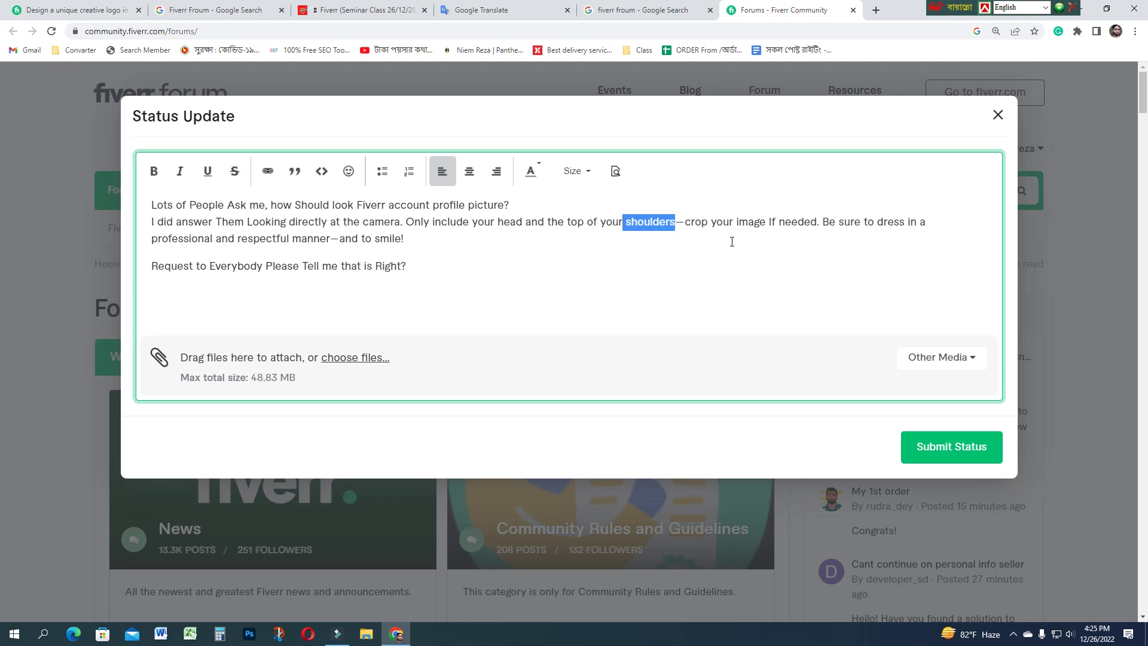
drag(769, 222, 687, 221)
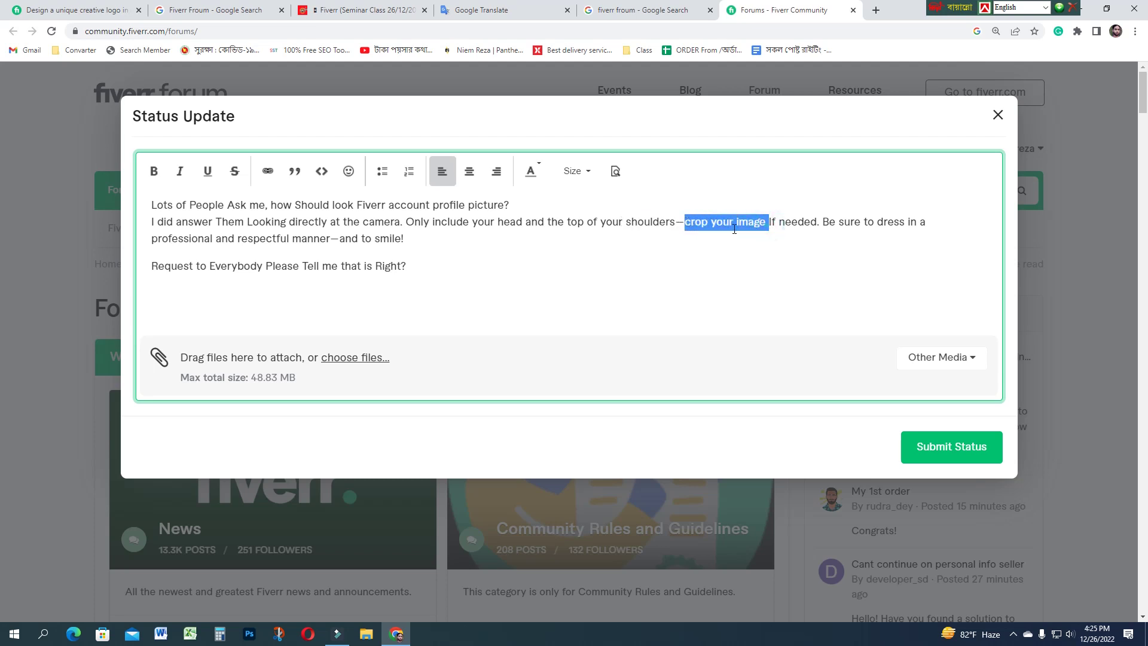
drag(817, 222, 688, 218)
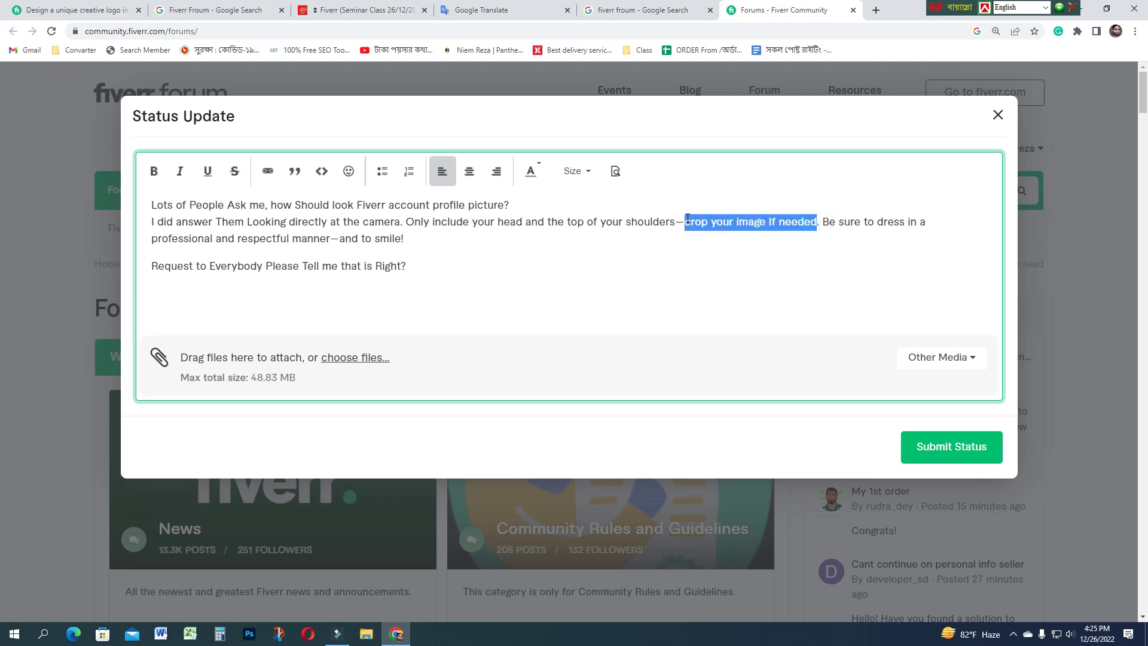
click(862, 228)
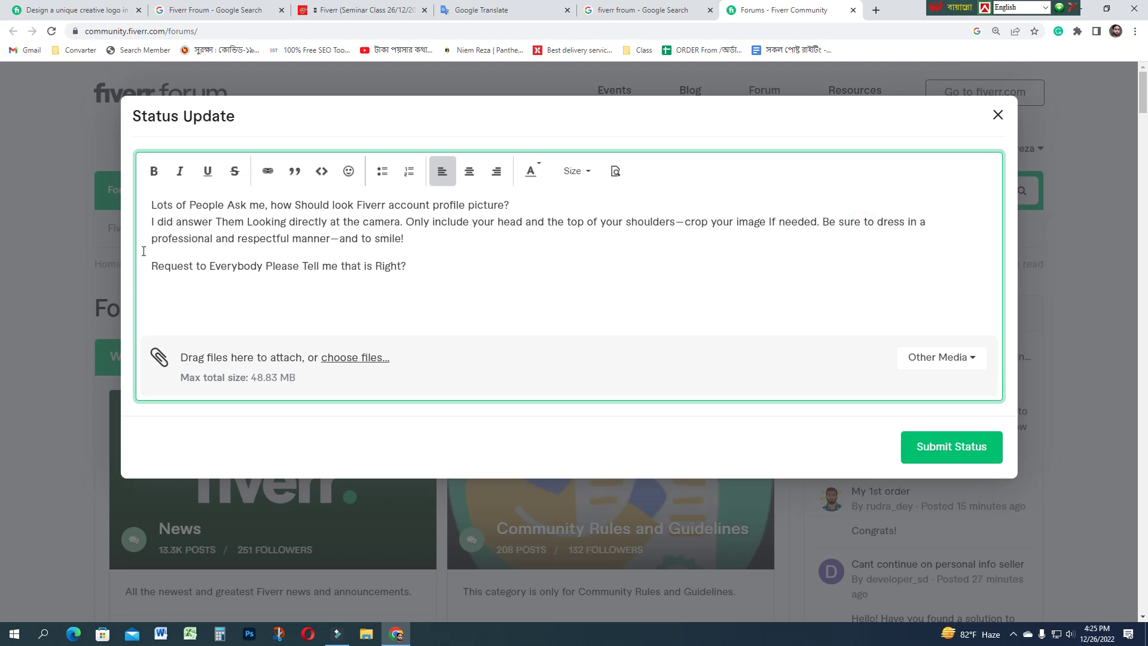
double_click(239, 239)
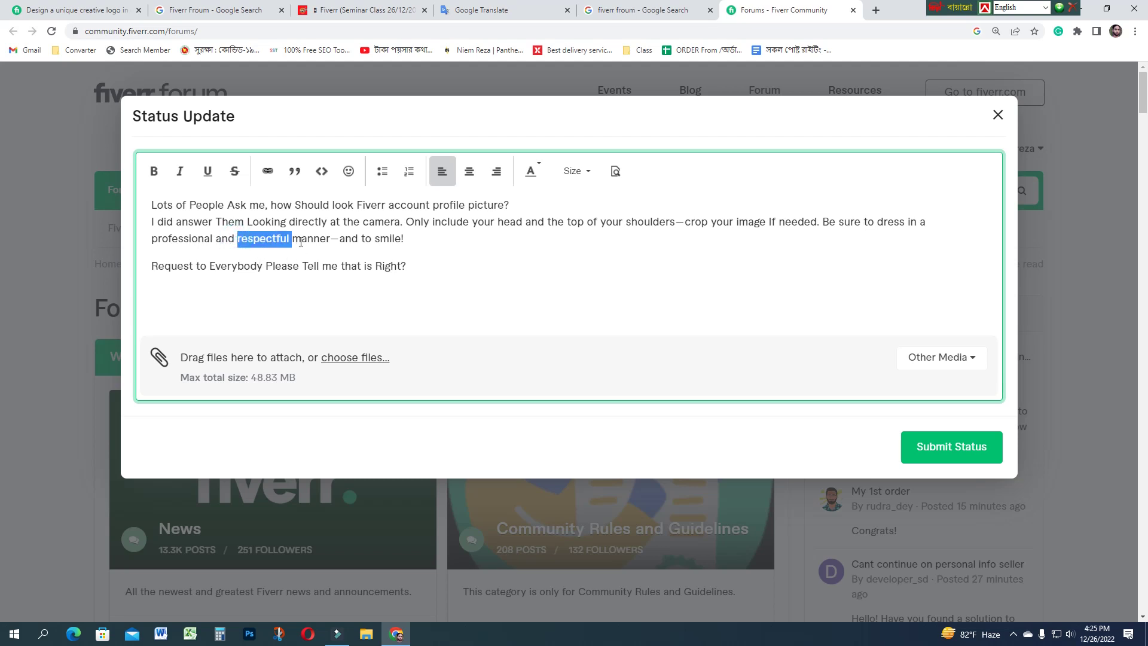
click(331, 240)
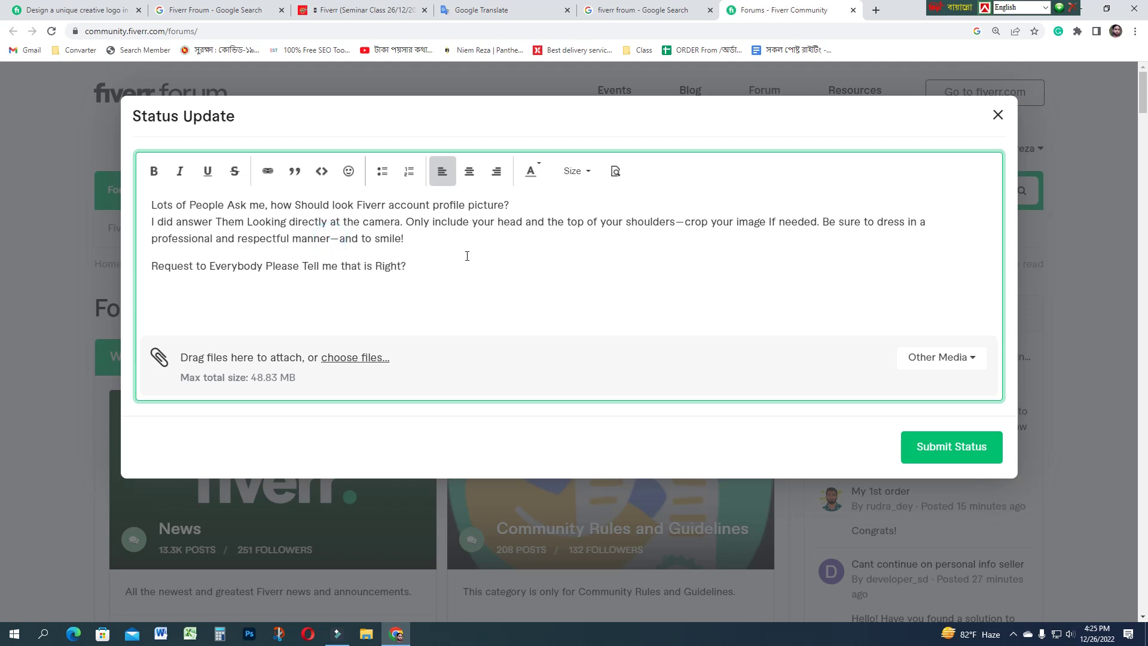
drag(330, 240, 240, 241)
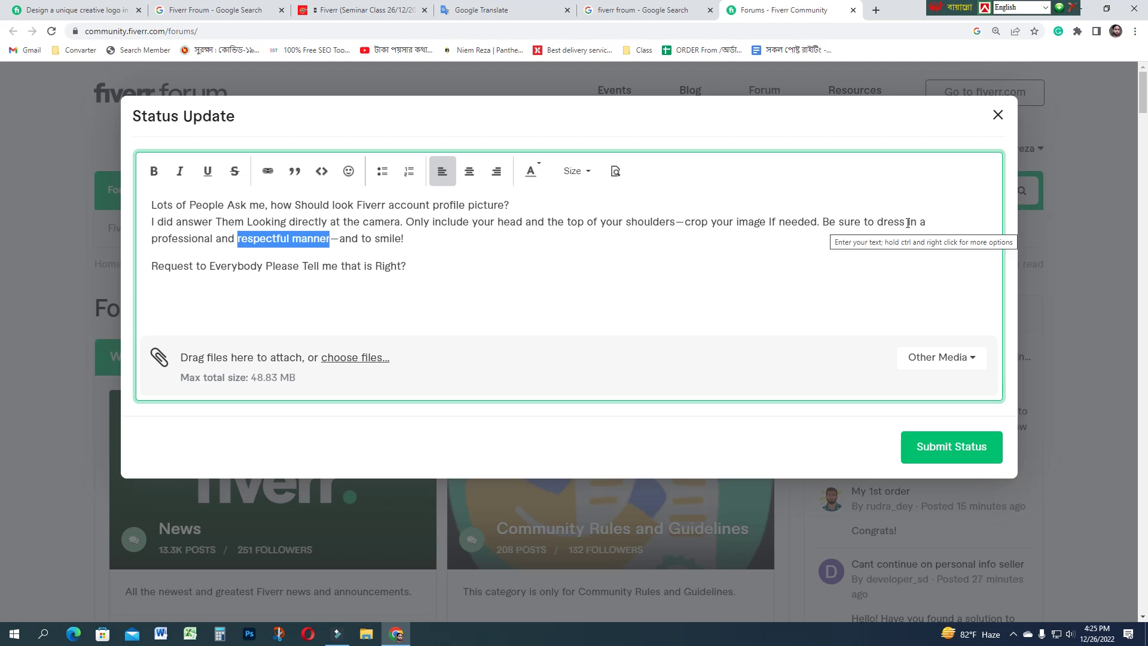
drag(216, 239, 150, 238)
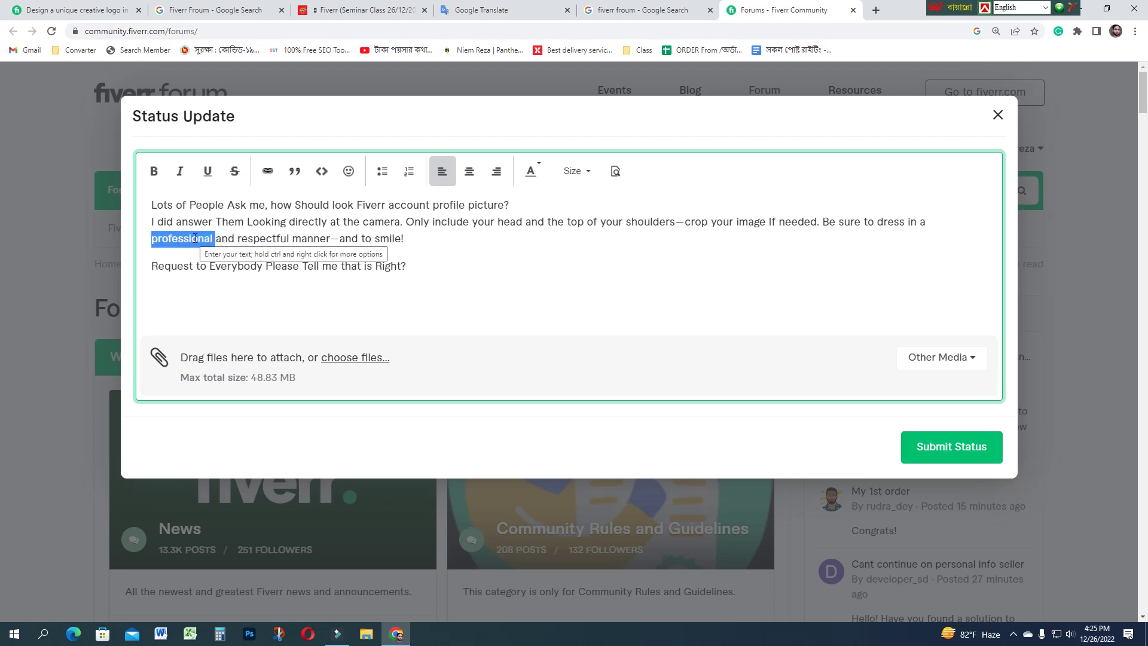
drag(238, 239, 332, 240)
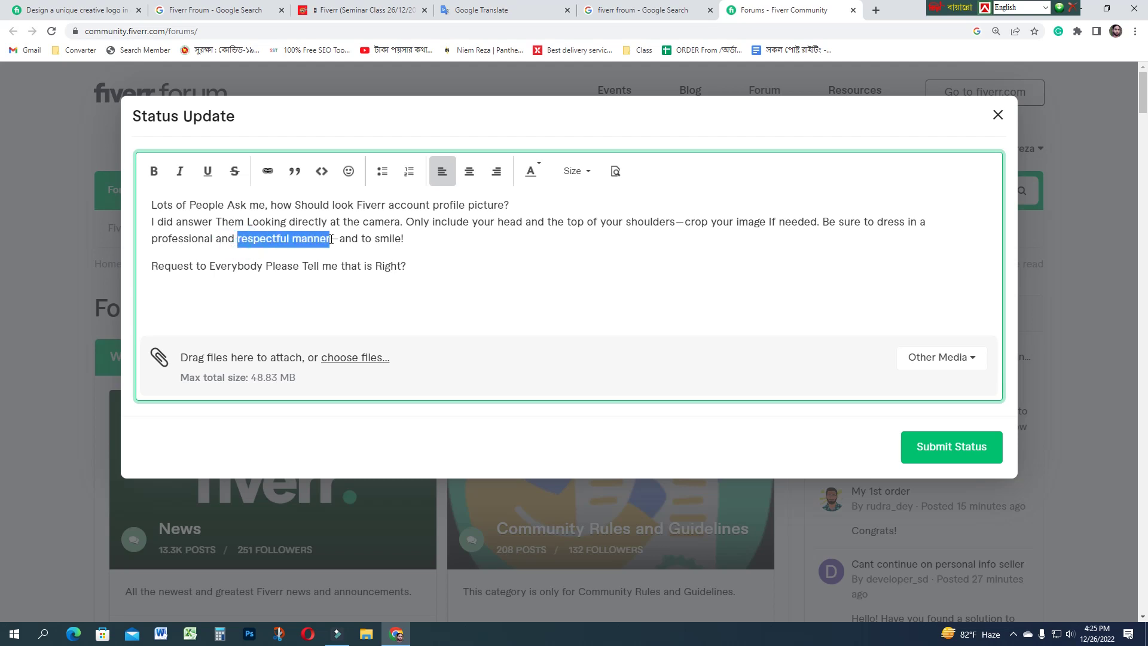
click(307, 242)
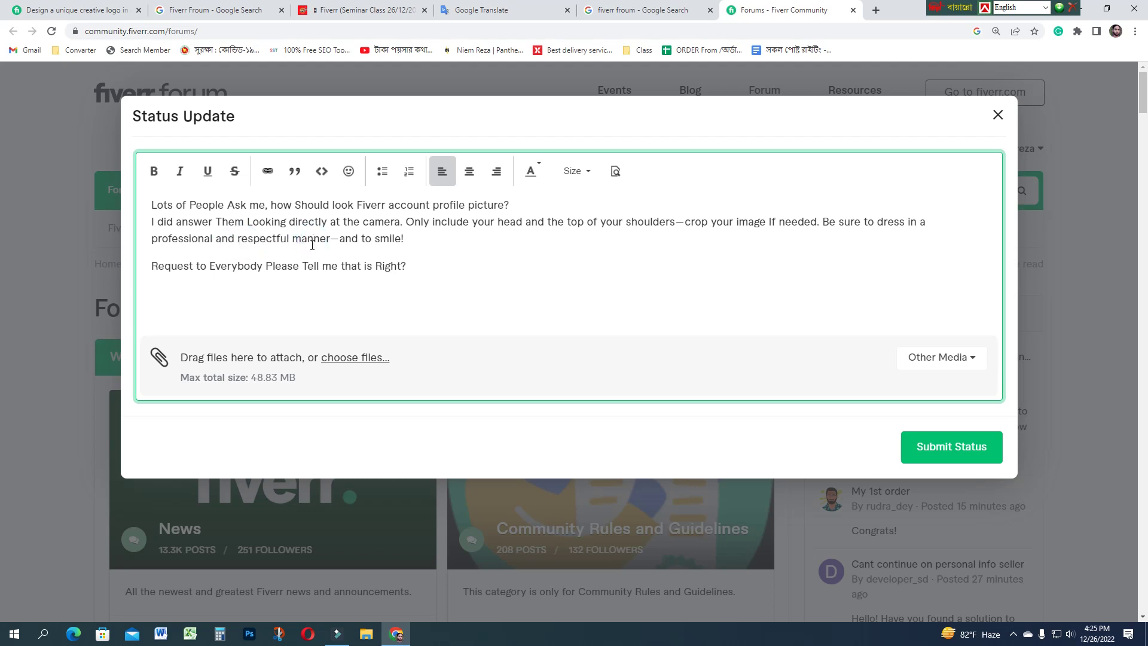
drag(339, 240, 402, 241)
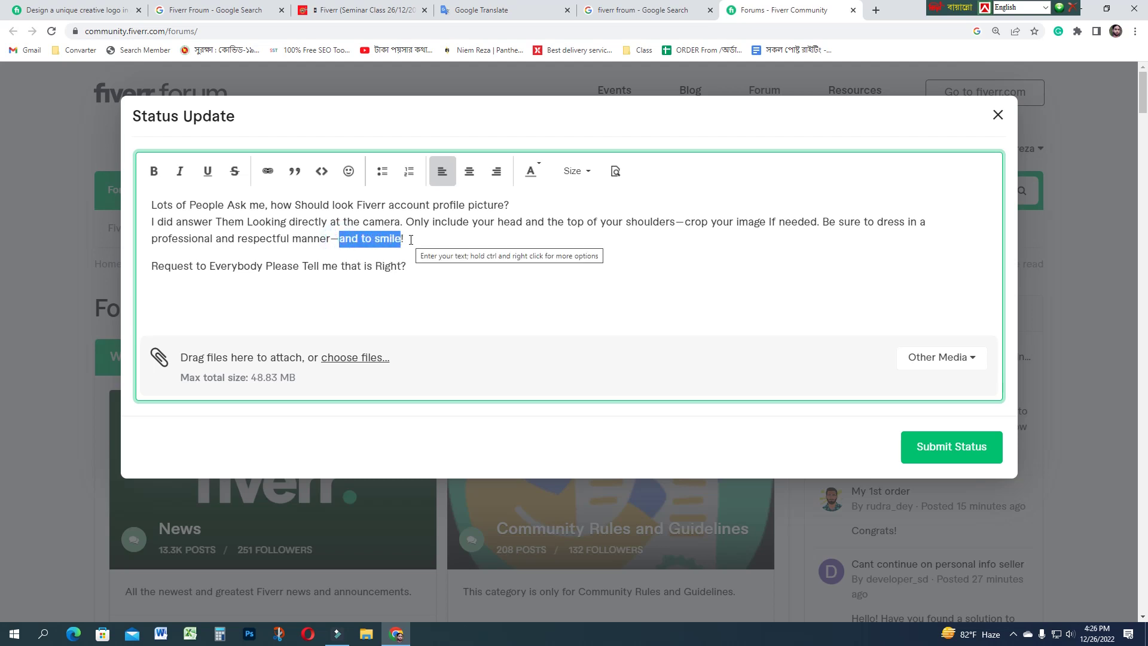
click(218, 270)
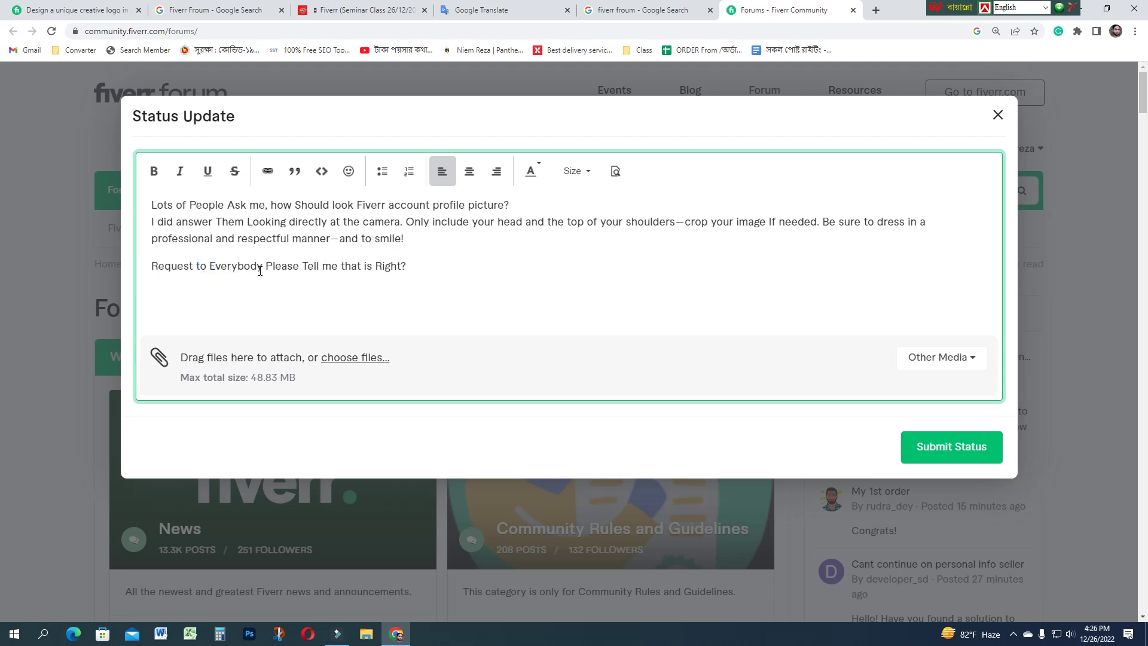
drag(265, 266, 147, 264)
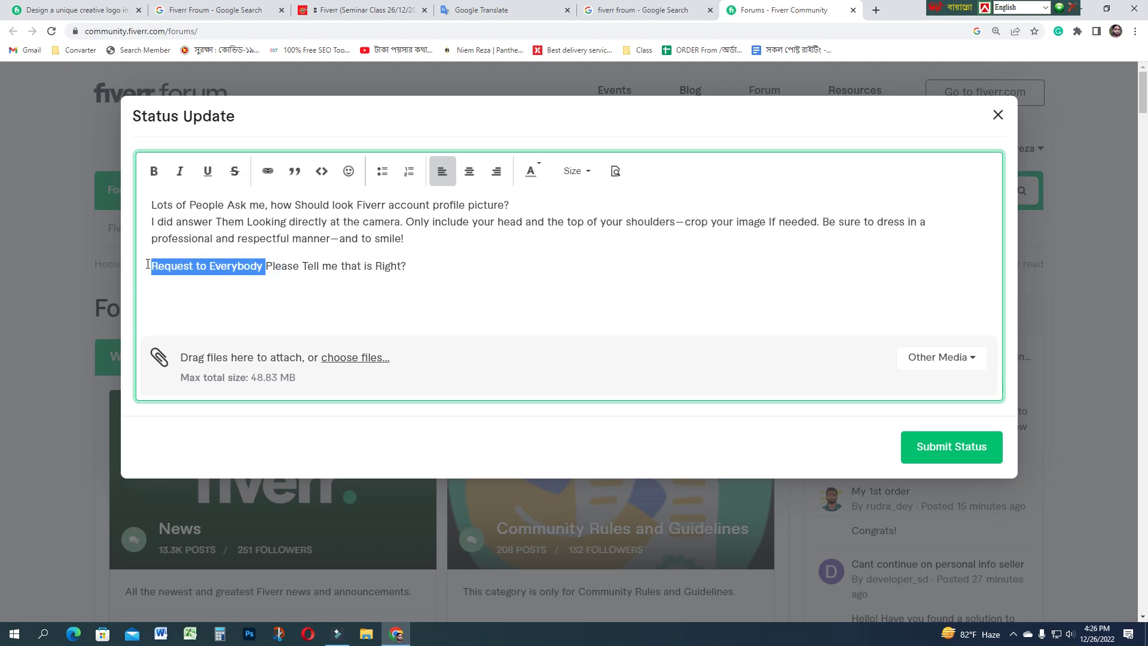
- Submit the drafted status update about the Fiverr profile picture to the forum
click(294, 265)
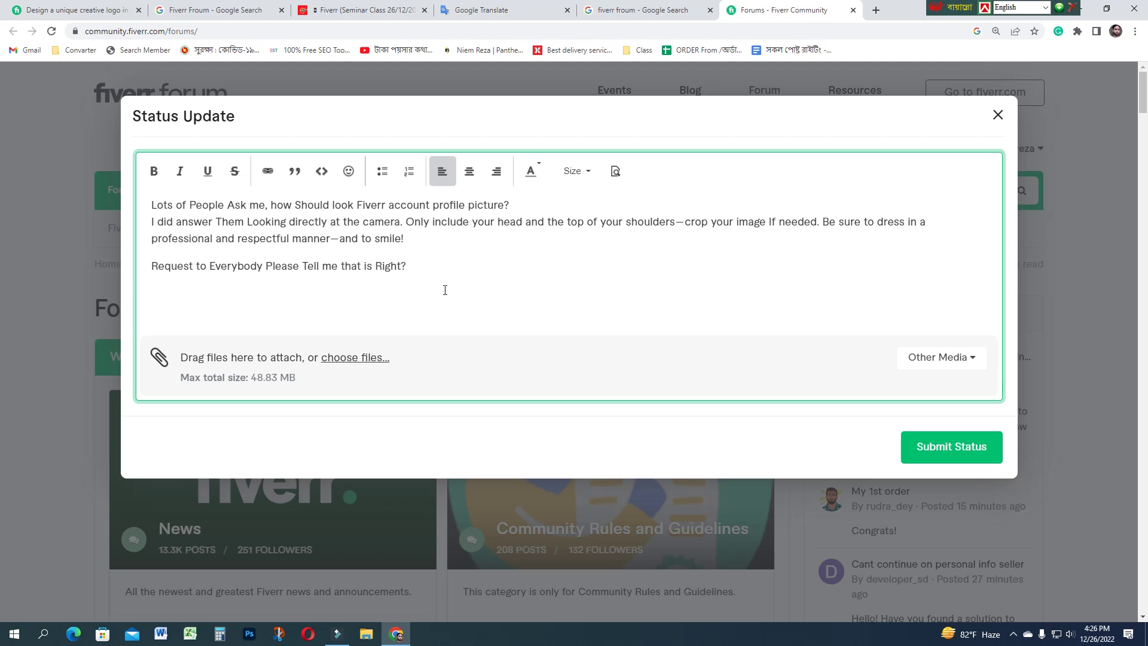
click(954, 453)
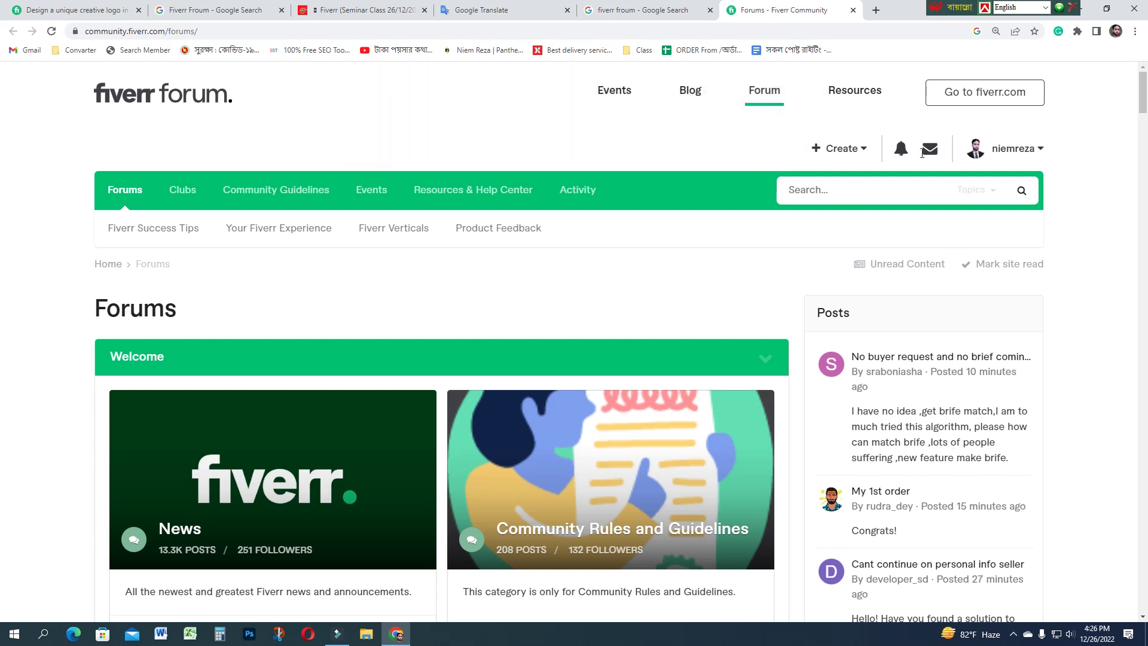
- Open your own forum profile to check the posted status, and view the account's reputation details and reactions
click(973, 153)
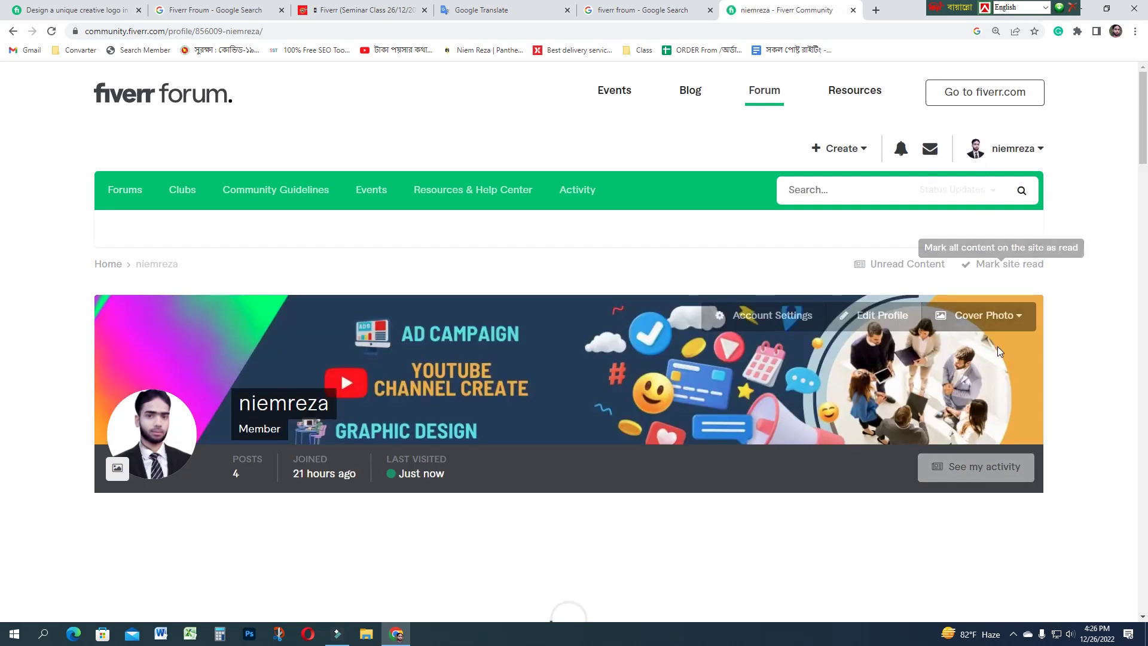
scroll(997, 346, down, 3)
scroll(998, 348, down, 1)
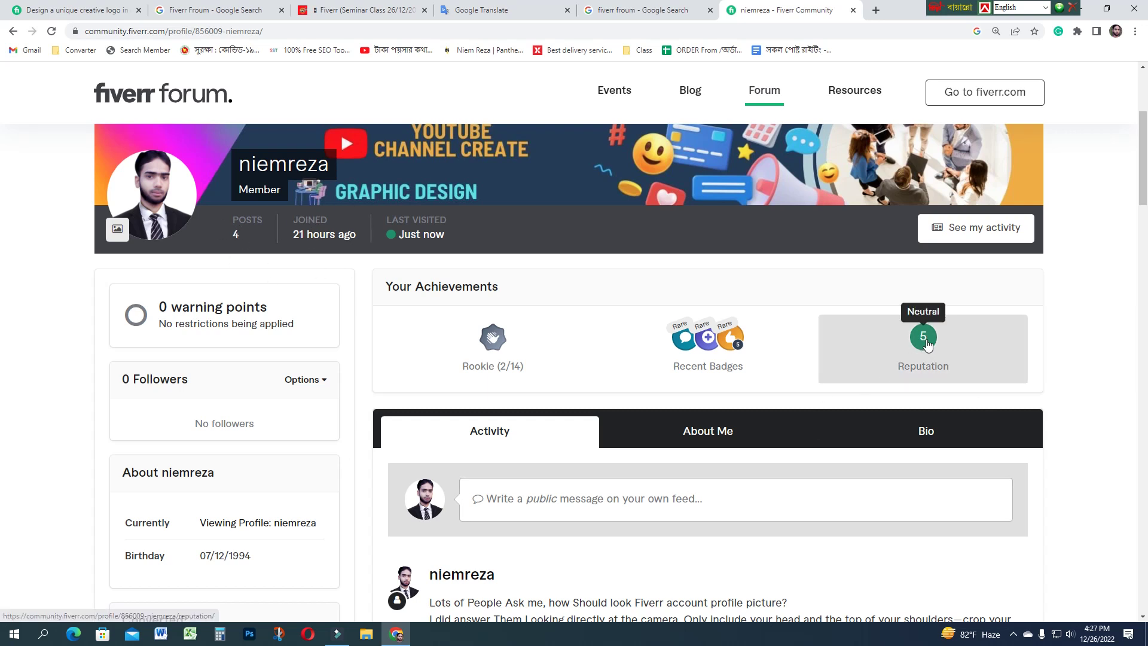
click(929, 345)
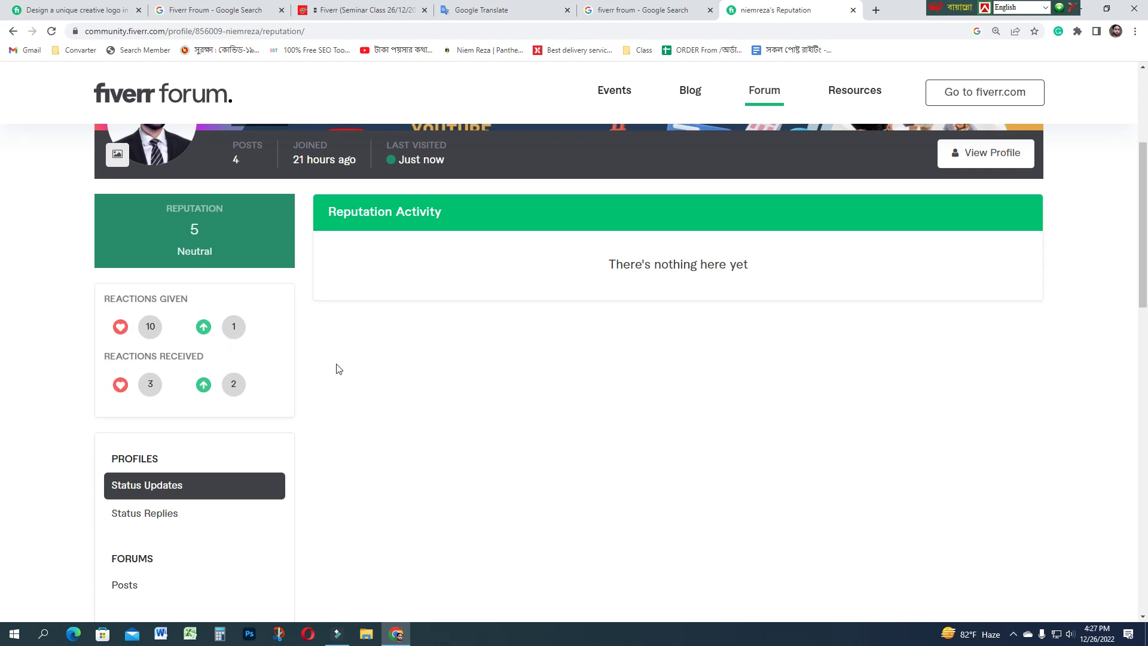
scroll(618, 429, up, 5)
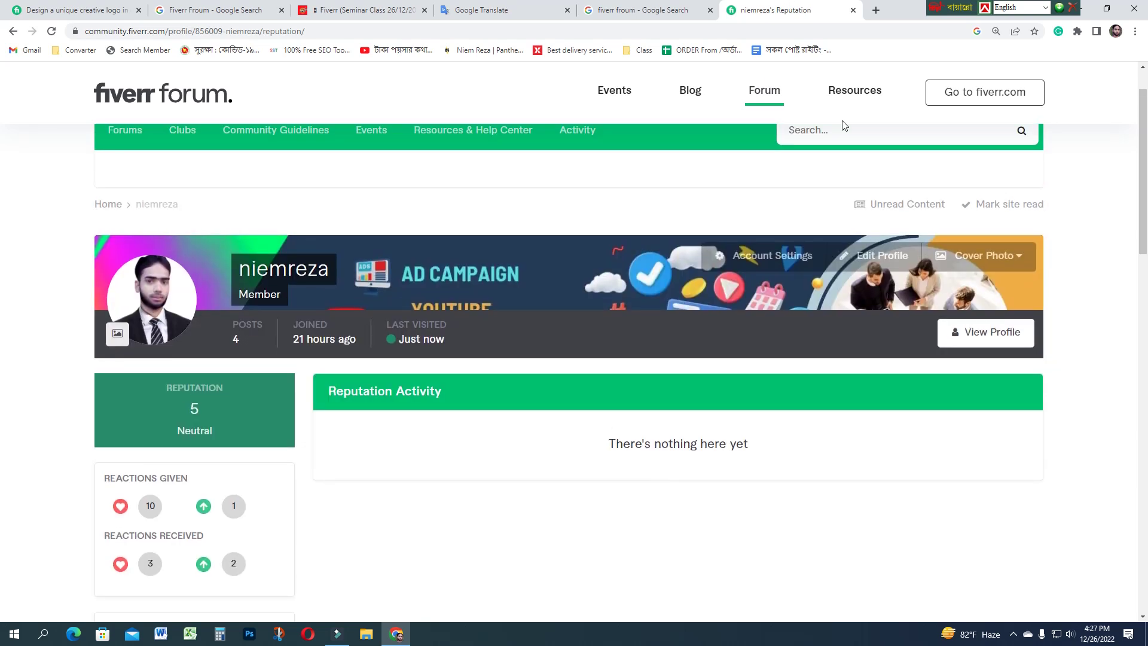